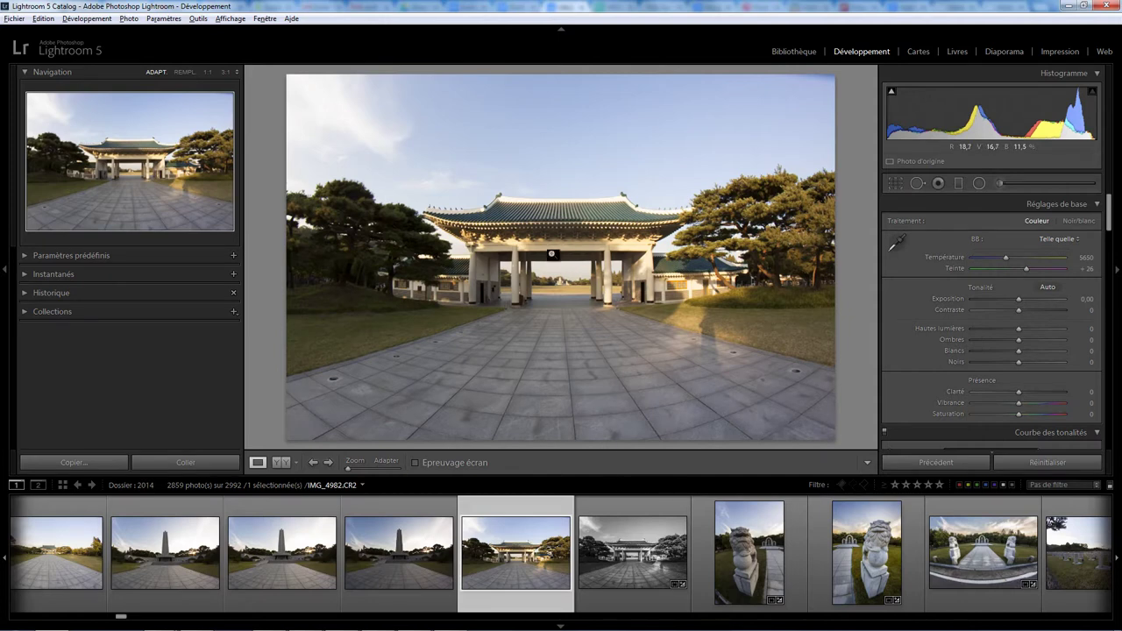
# Set manual lens Distortion to +55, constrain the crop, and rotate the gate photo +0.2.
pyautogui.click(26, 292)
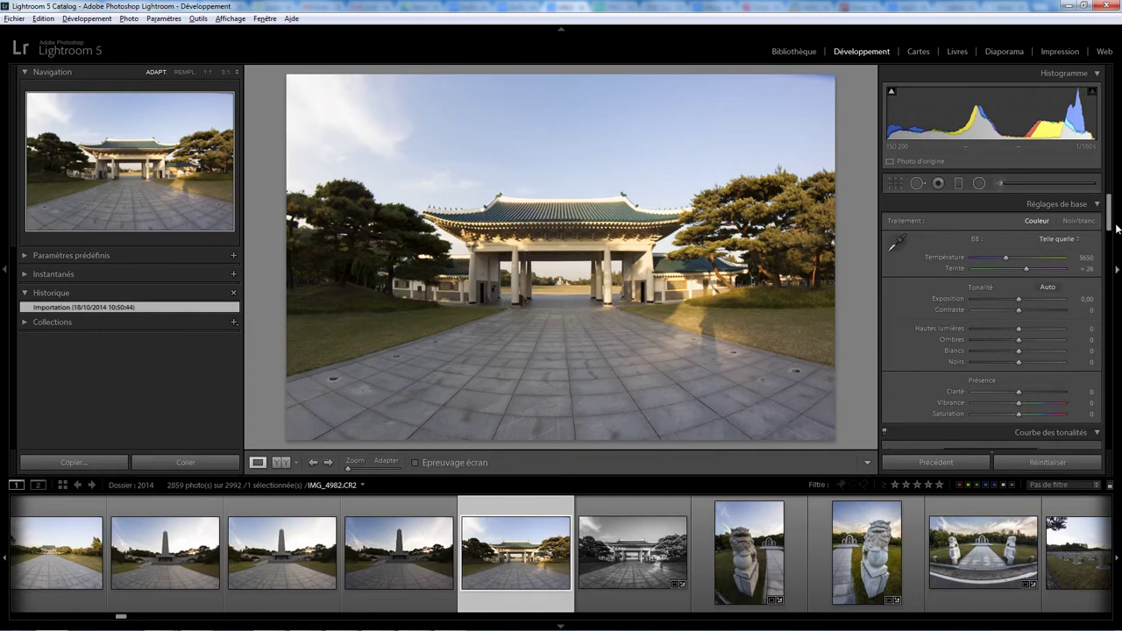
pyautogui.moveTo(1110, 223); pyautogui.dragTo(1111, 386)
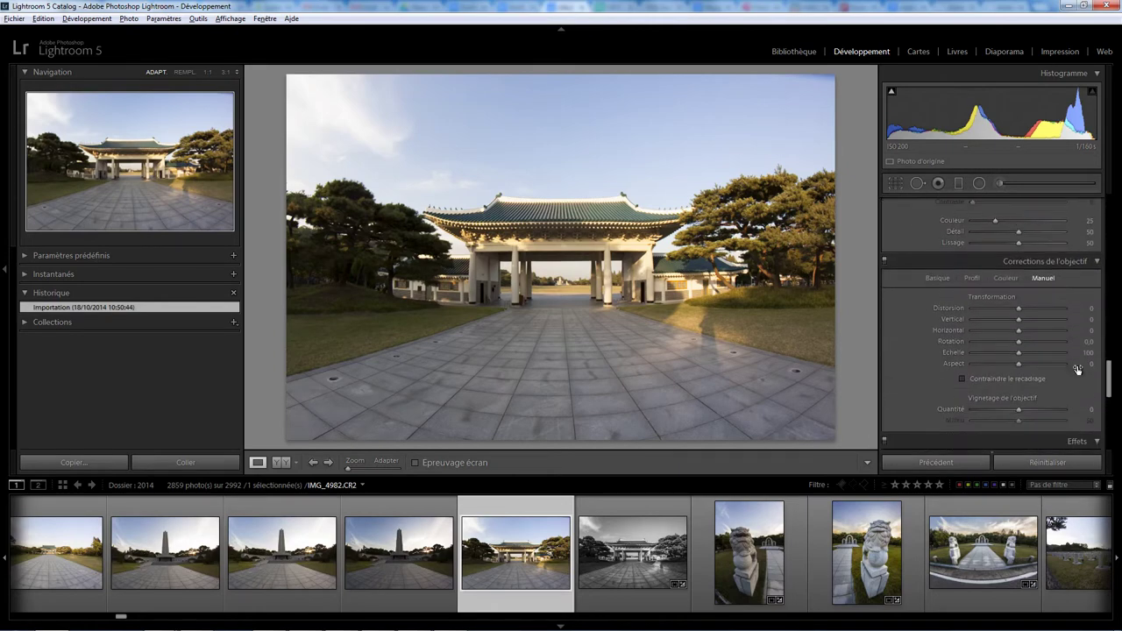
pyautogui.moveTo(1018, 309); pyautogui.dragTo(1043, 306)
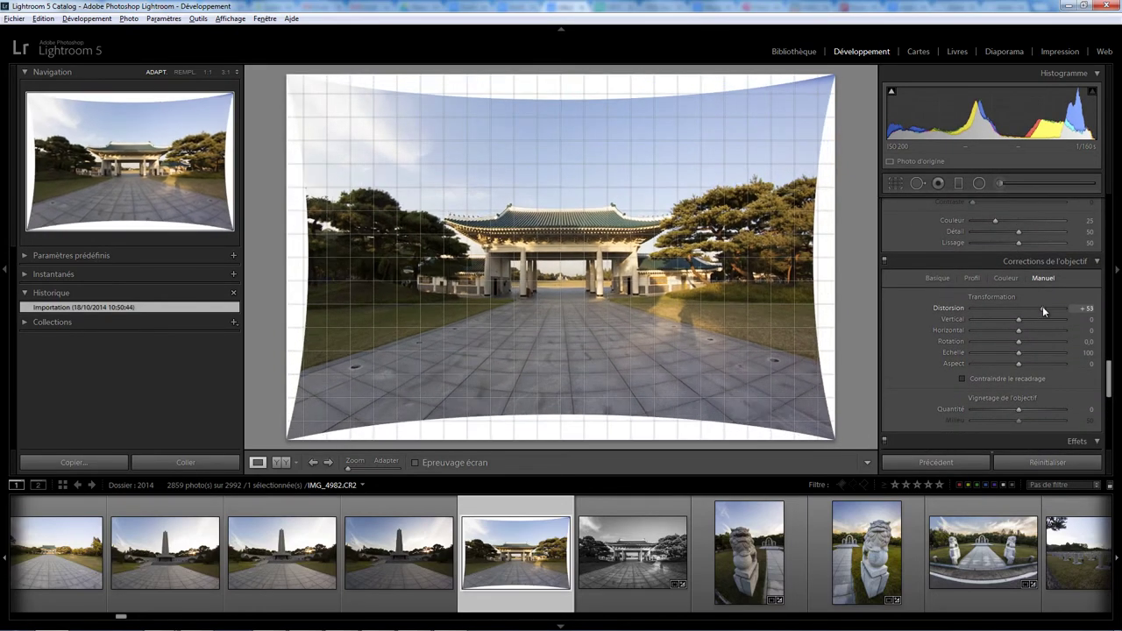
pyautogui.click(971, 378)
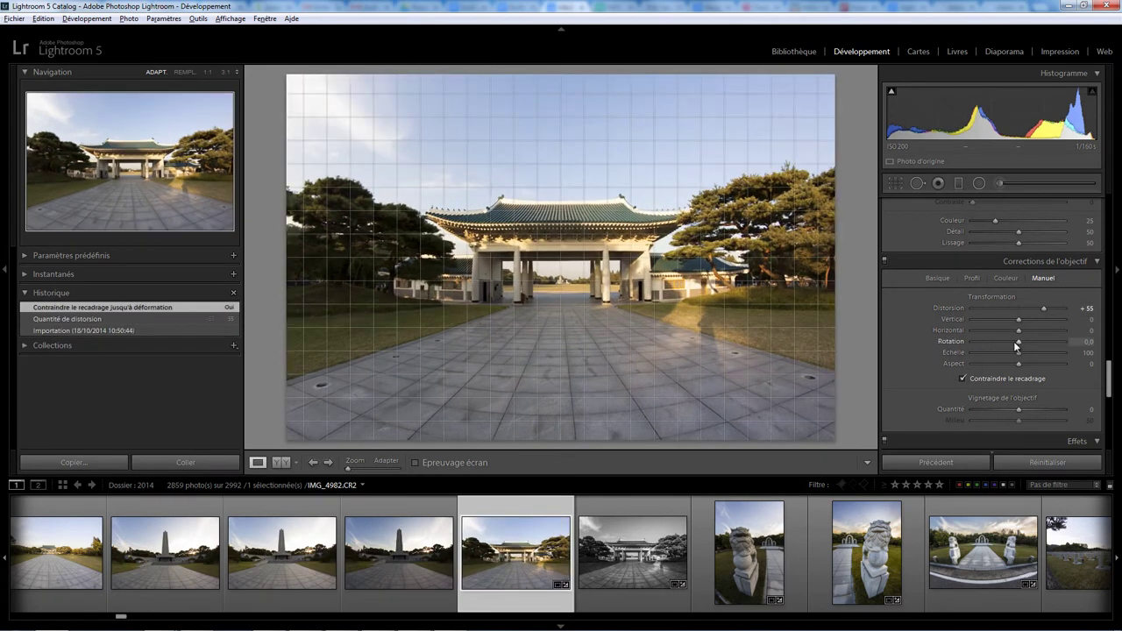
pyautogui.moveTo(1020, 344); pyautogui.dragTo(1020, 340)
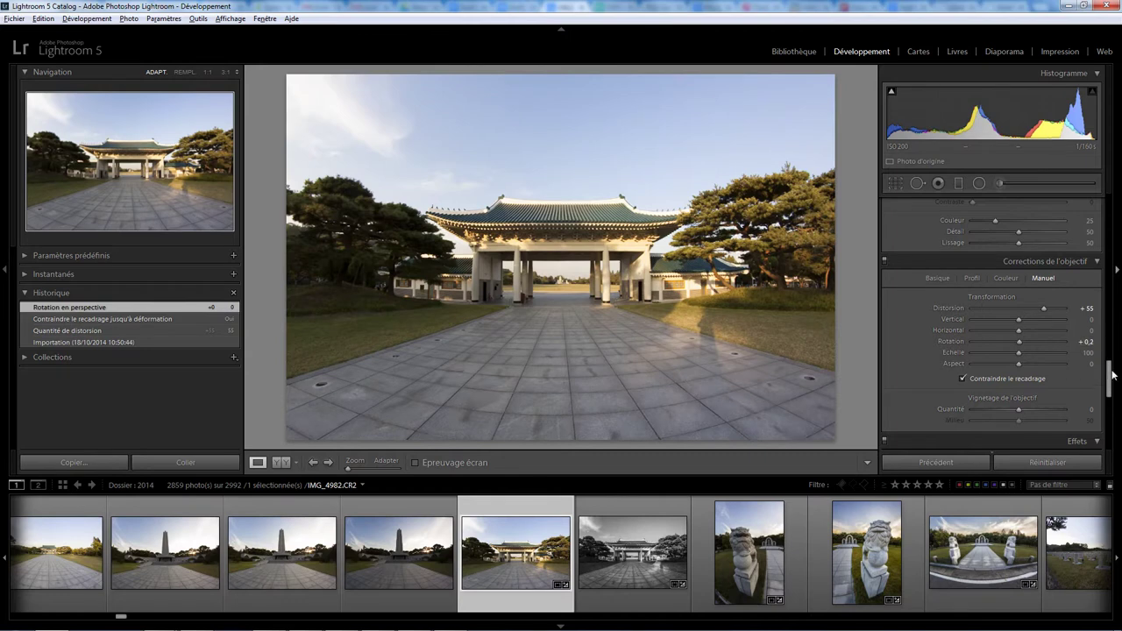
# Raise Clarity to +61 and lower the blue luminance to −28 to darken the sky.
pyautogui.moveTo(1112, 375); pyautogui.dragTo(1111, 209)
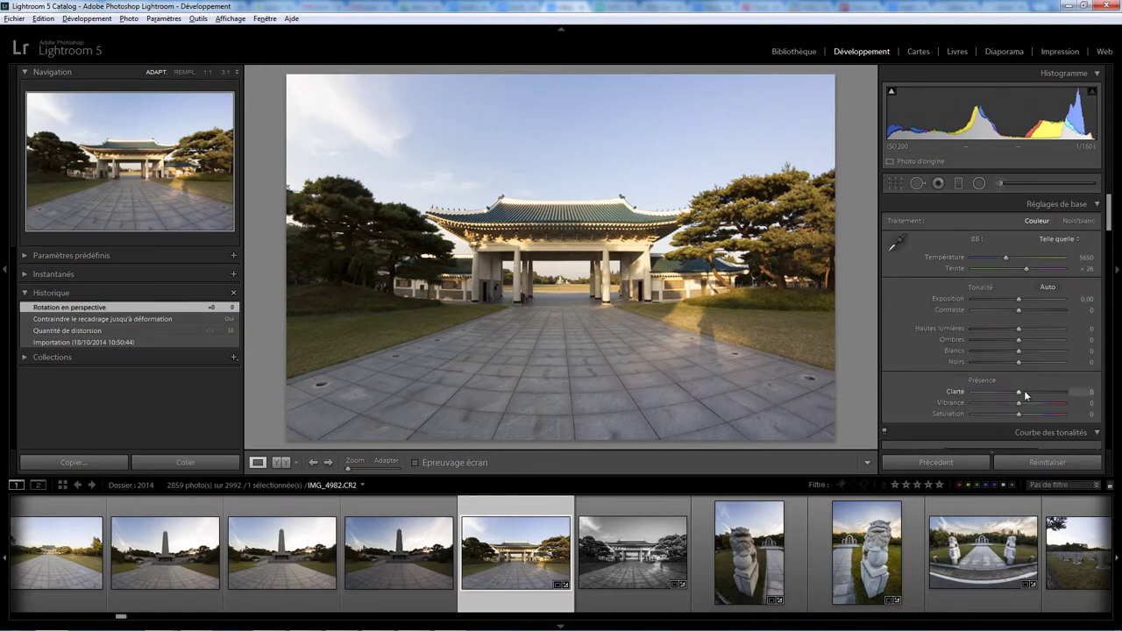
pyautogui.moveTo(1022, 390); pyautogui.dragTo(1047, 389)
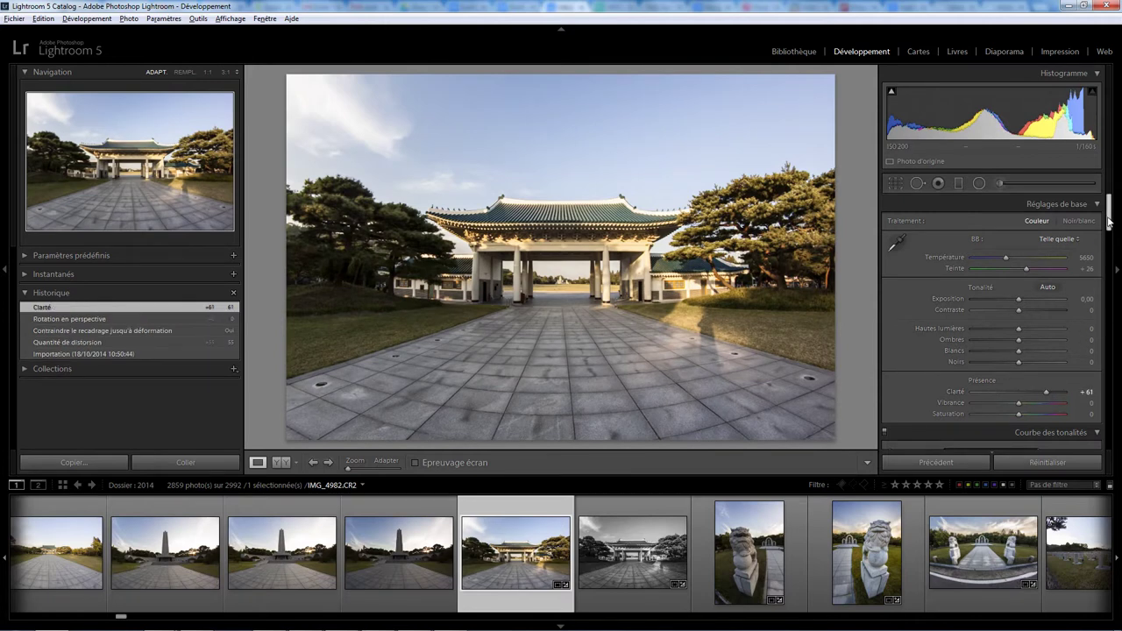
pyautogui.moveTo(1109, 222); pyautogui.dragTo(1109, 319)
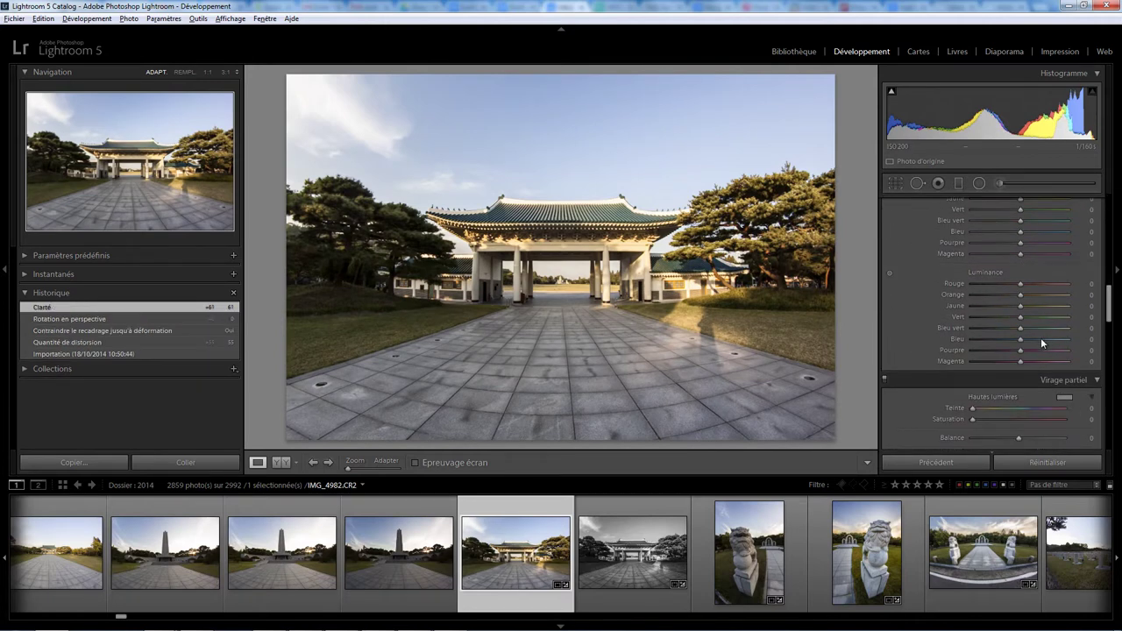
pyautogui.moveTo(1020, 340); pyautogui.dragTo(1004, 341)
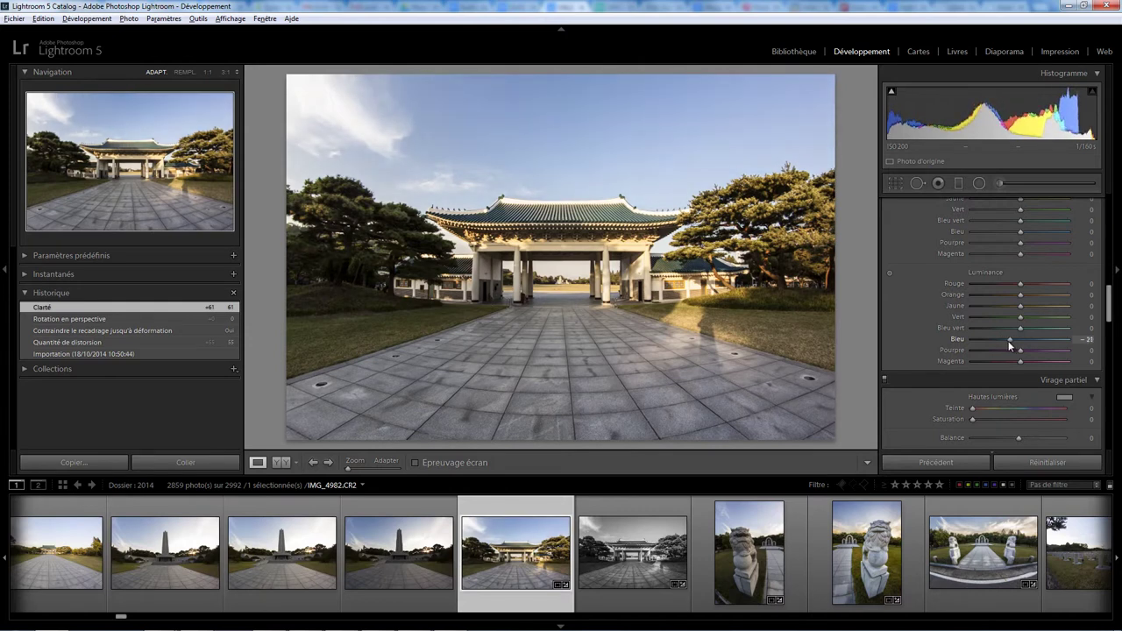
# Add a −8 post-crop vignette to darken the photo's edges.
pyautogui.moveTo(1110, 306); pyautogui.dragTo(1105, 369)
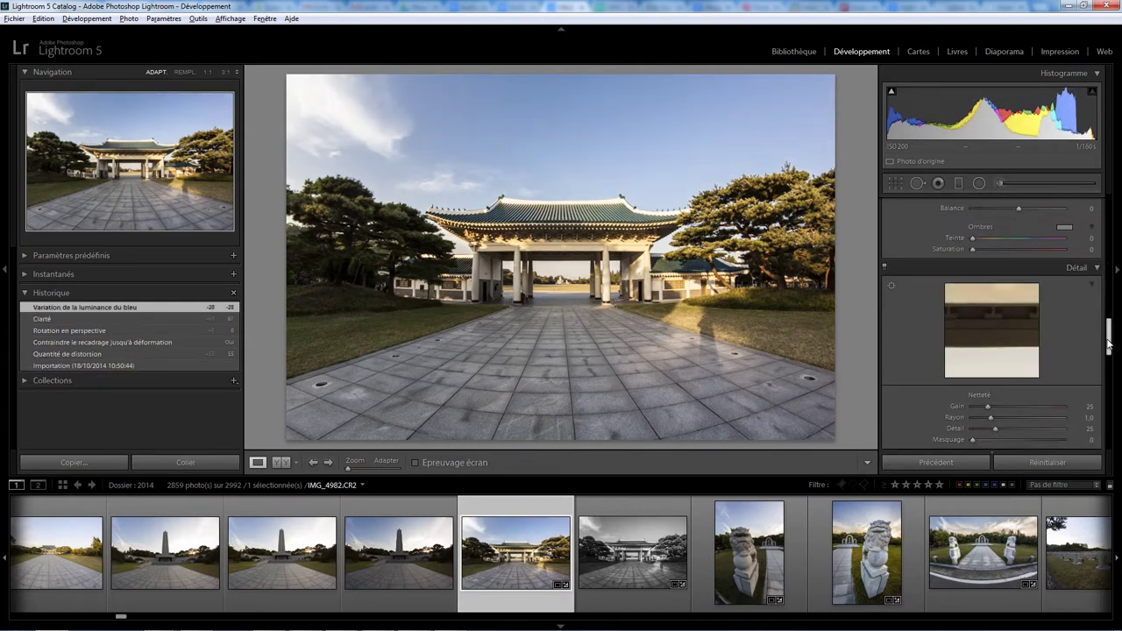
pyautogui.scroll(-1, 1105, 369)
pyautogui.scroll(-2, 1104, 369)
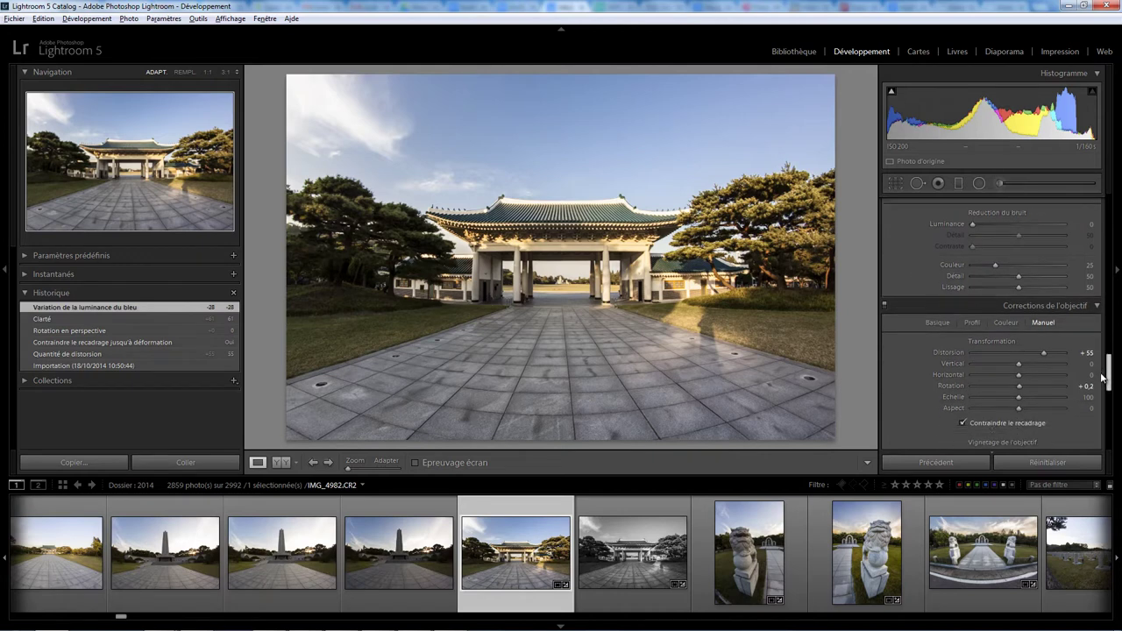
pyautogui.scroll(-2, 1105, 369)
pyautogui.scroll(-1, 1087, 373)
pyautogui.moveTo(1020, 374); pyautogui.dragTo(1015, 374)
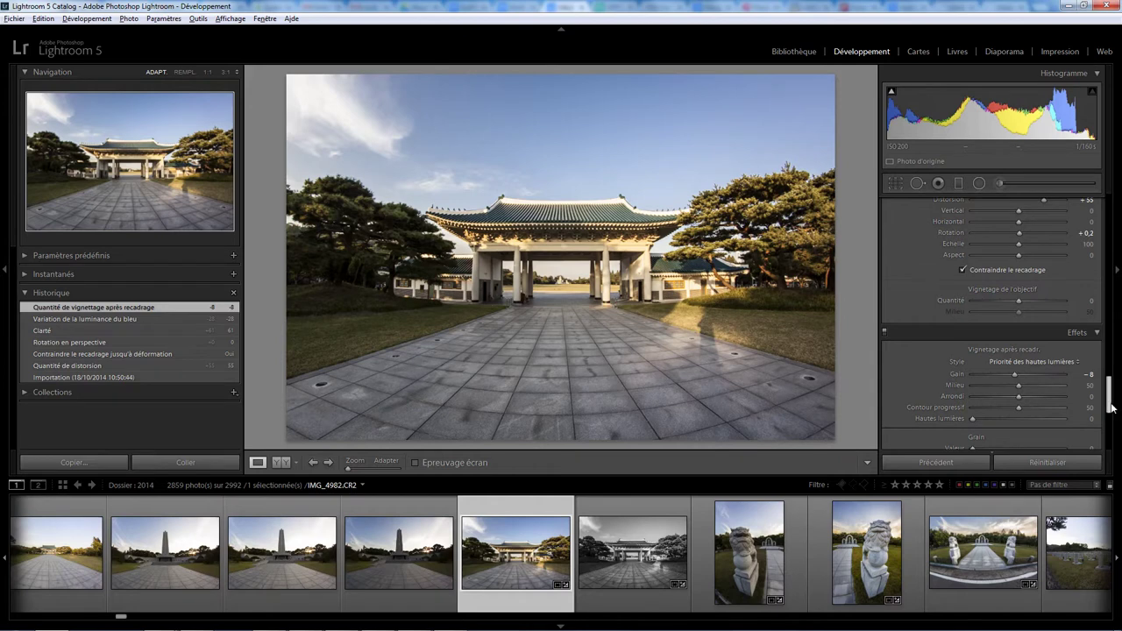
pyautogui.moveTo(1111, 405); pyautogui.dragTo(1110, 217)
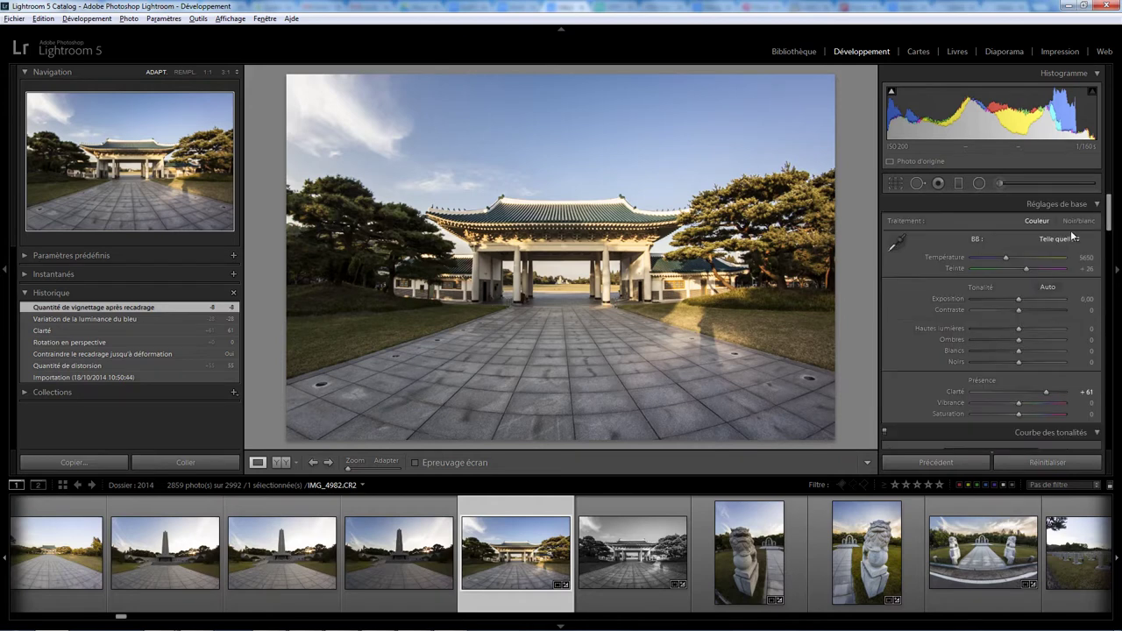
# Convert the gate photo to Noir/blanc, set Clarity +100 and the blue grey mix to −23.
pyautogui.click(1079, 221)
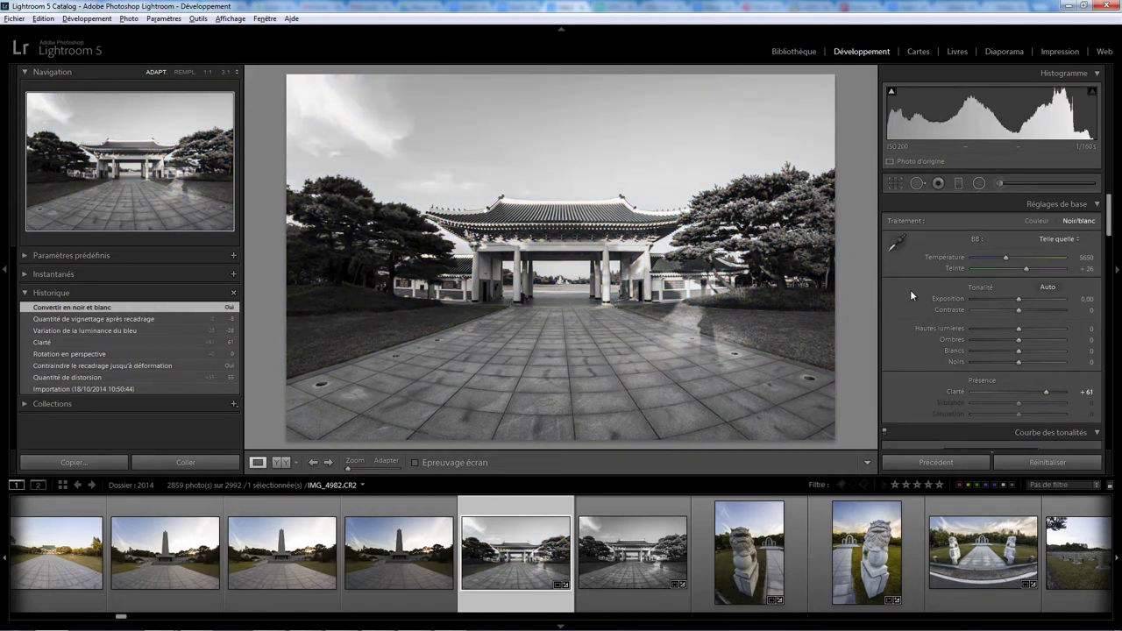
pyautogui.moveTo(1046, 391); pyautogui.dragTo(1068, 391)
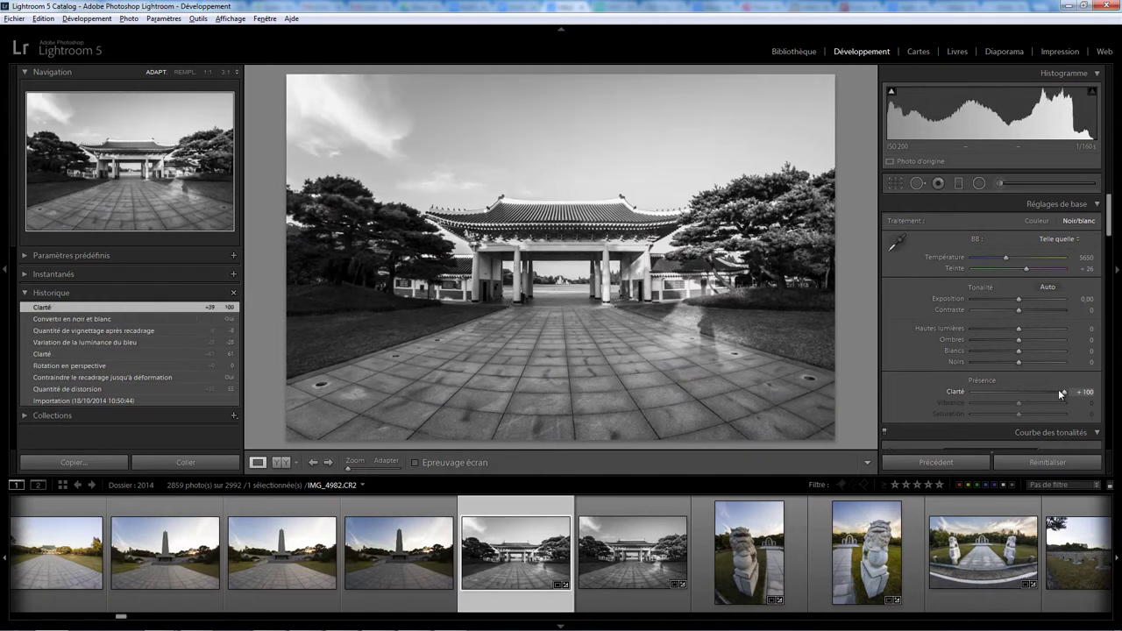
pyautogui.moveTo(1109, 234); pyautogui.dragTo(1110, 305)
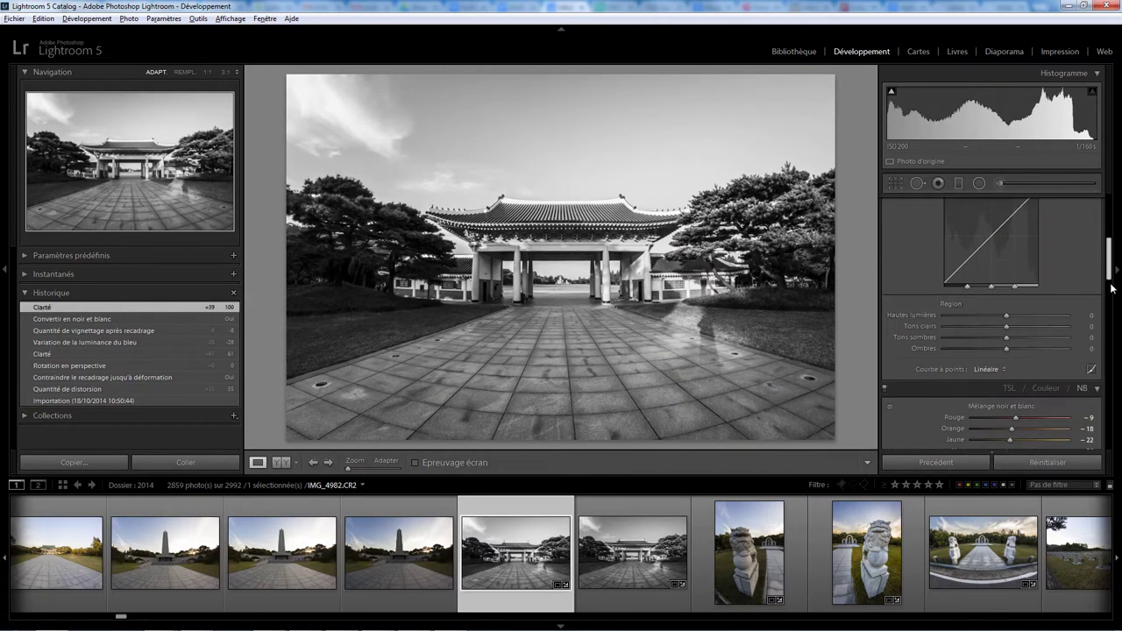
pyautogui.moveTo(1026, 312); pyautogui.dragTo(1009, 312)
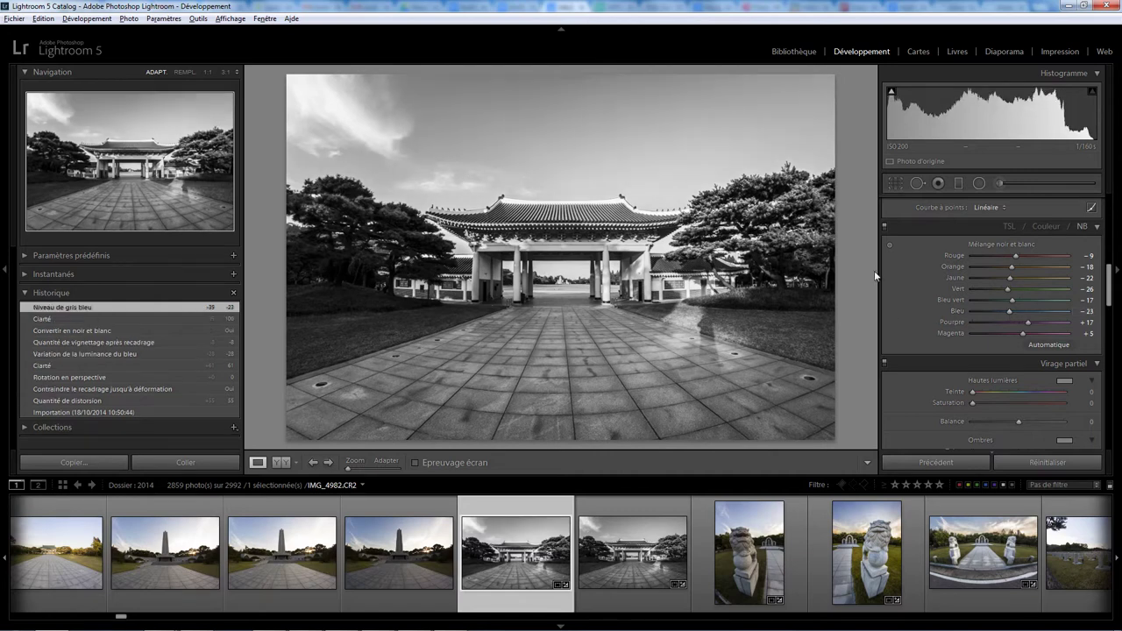
# Add a radial filter centred on the gate with Exposure 0.55, Contrast 64 and Clarity 45.
pyautogui.click(975, 182)
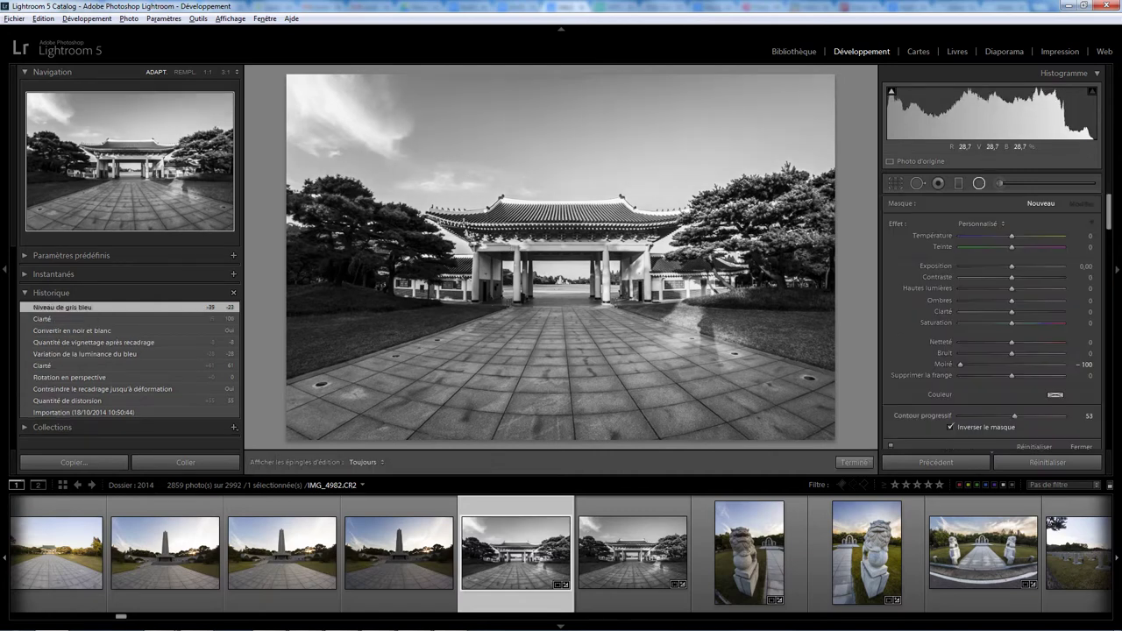
pyautogui.moveTo(456, 214)
pyautogui.mouseDown()
pyautogui.moveTo(704, 331)
pyautogui.moveTo(657, 311)
pyautogui.mouseUp()
pyautogui.moveTo(441, 210); pyautogui.dragTo(558, 239)
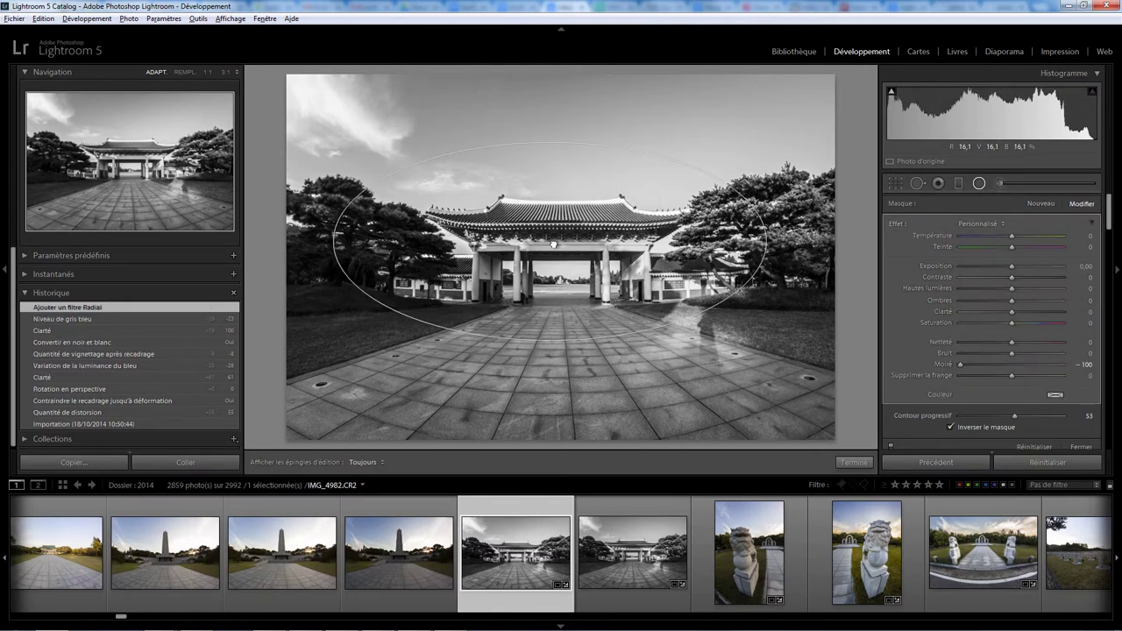
pyautogui.moveTo(1011, 265)
pyautogui.mouseDown()
pyautogui.moveTo(1024, 281)
pyautogui.moveTo(1045, 277)
pyautogui.mouseUp()
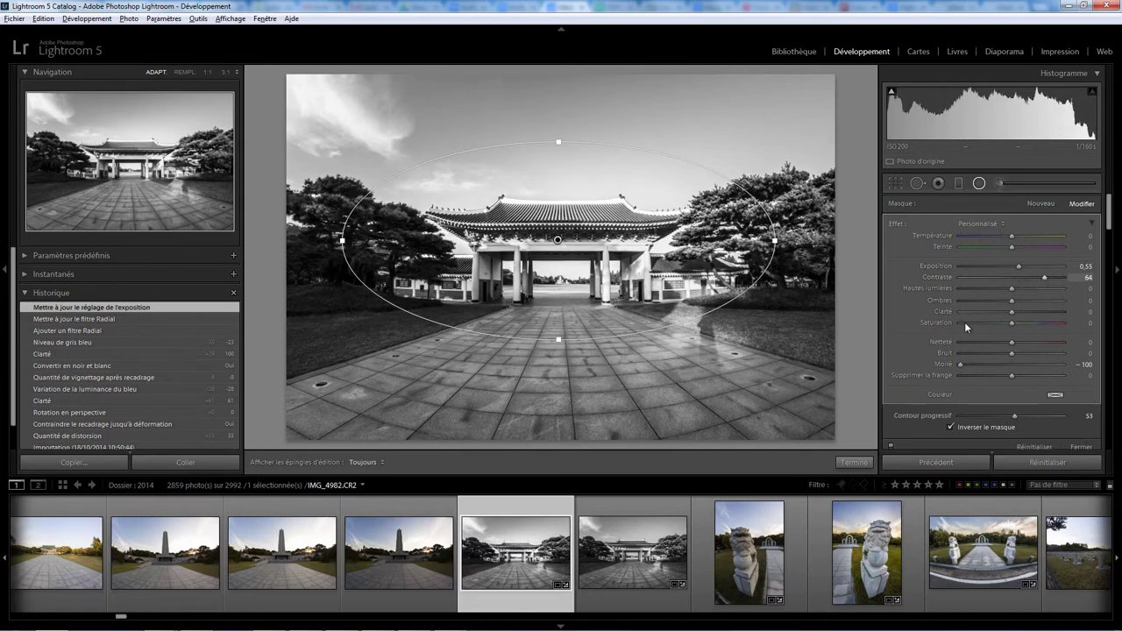
pyautogui.moveTo(1011, 313); pyautogui.dragTo(1034, 311)
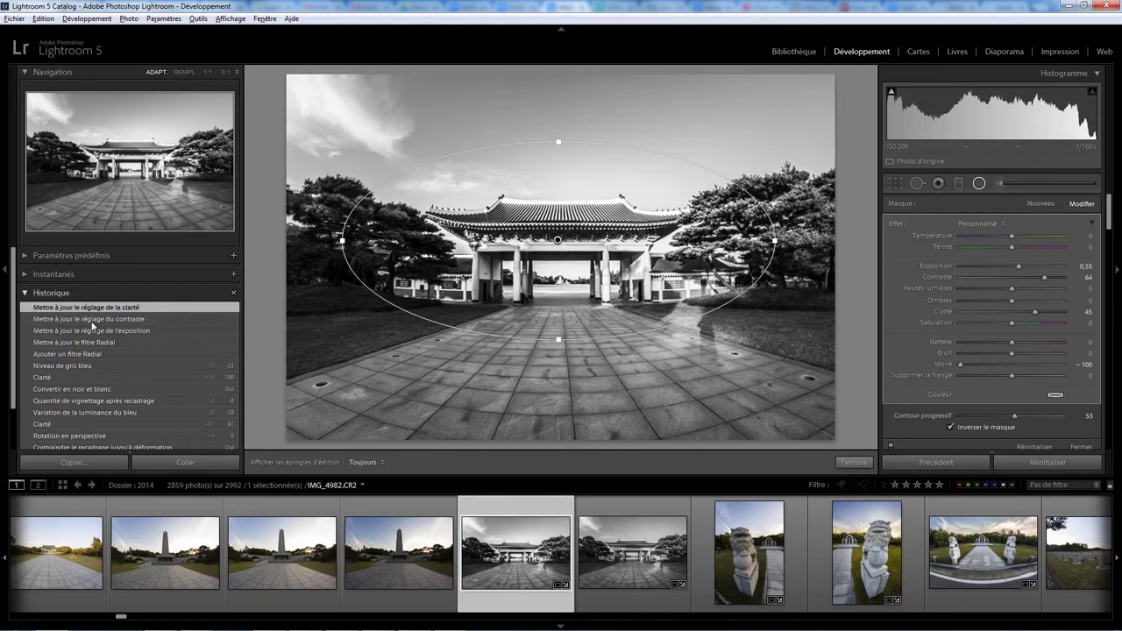
pyautogui.click(96, 402)
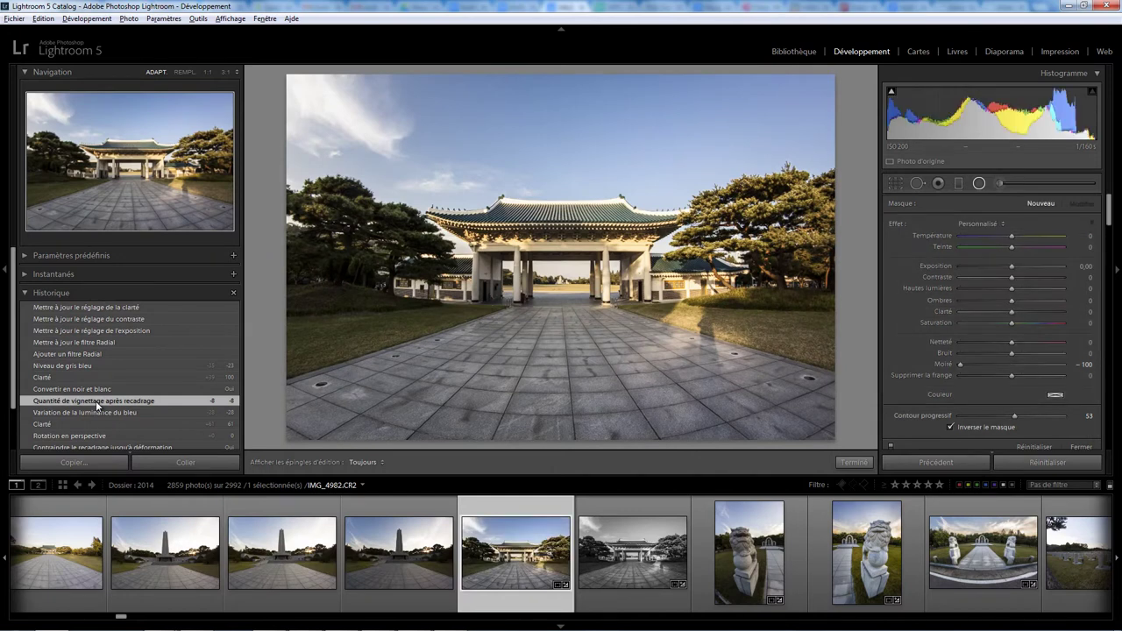
pyautogui.click(107, 308)
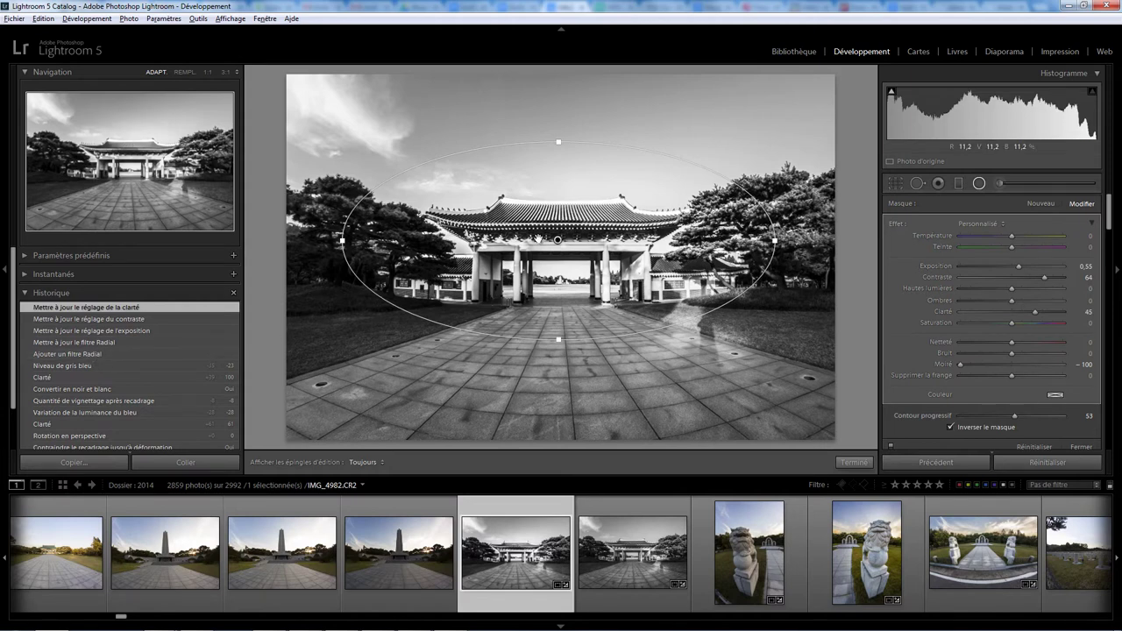
pyautogui.click(85, 363)
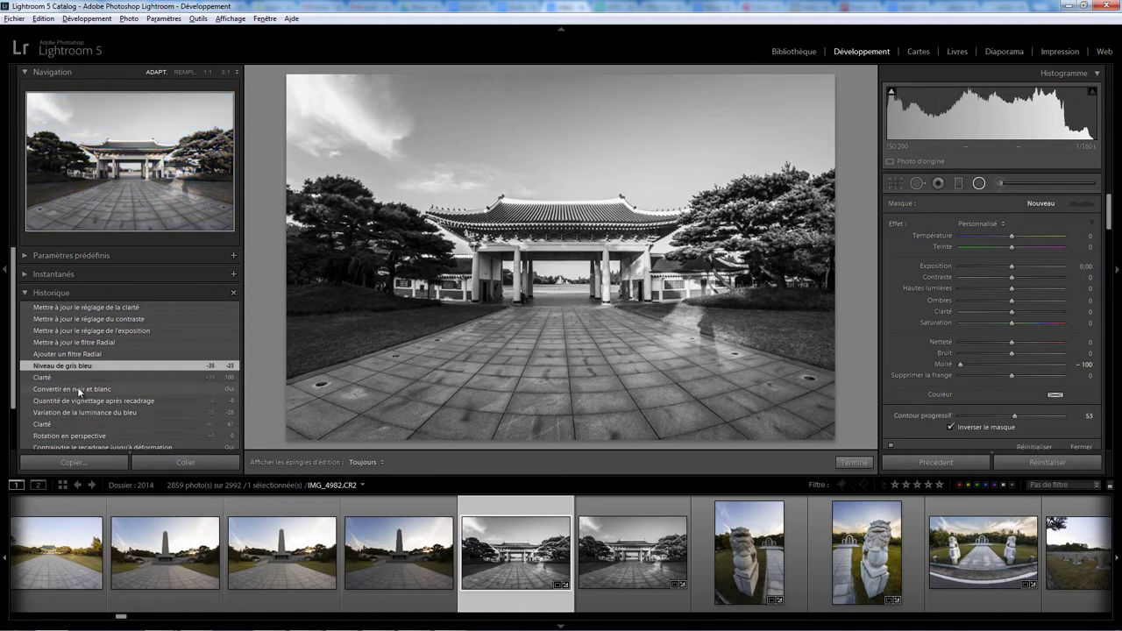
pyautogui.click(102, 401)
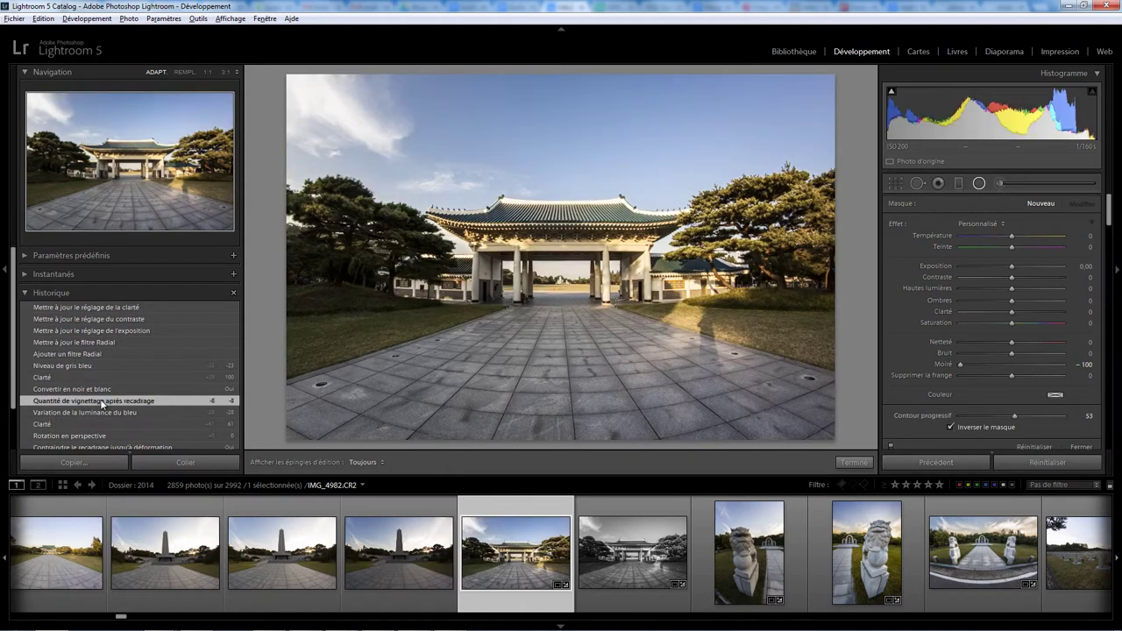
# Save the colour history state as the snapshot 'Version couleur de la photo'.
pyautogui.rightClick(102, 404)
pyautogui.click(154, 407)
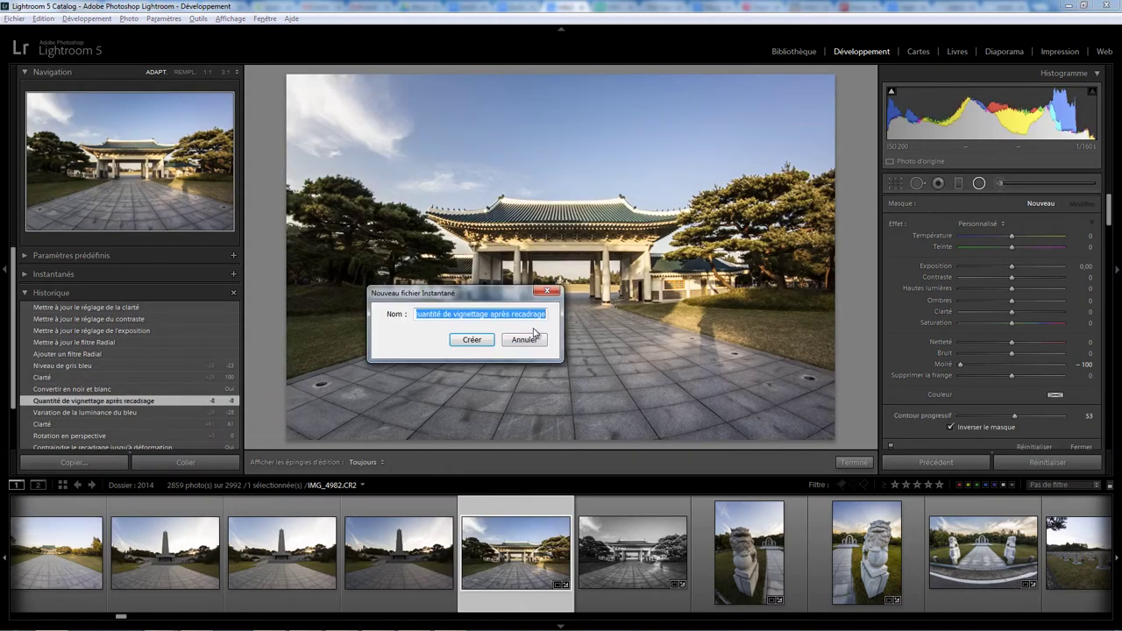
pyautogui.write('Version couleur de la photo')
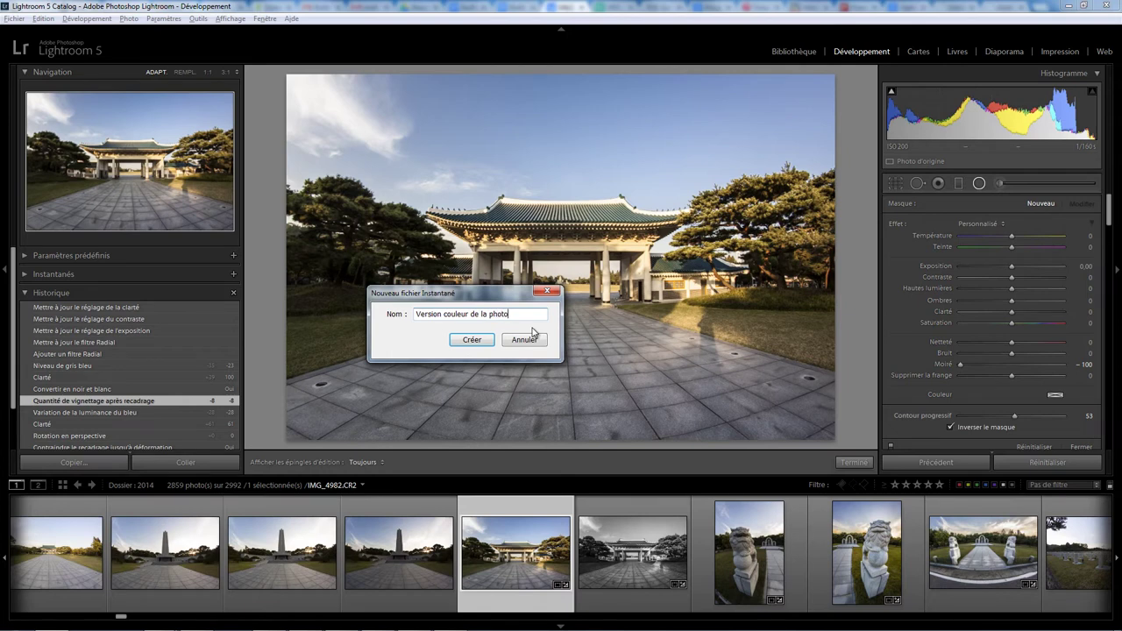
pyautogui.click(478, 341)
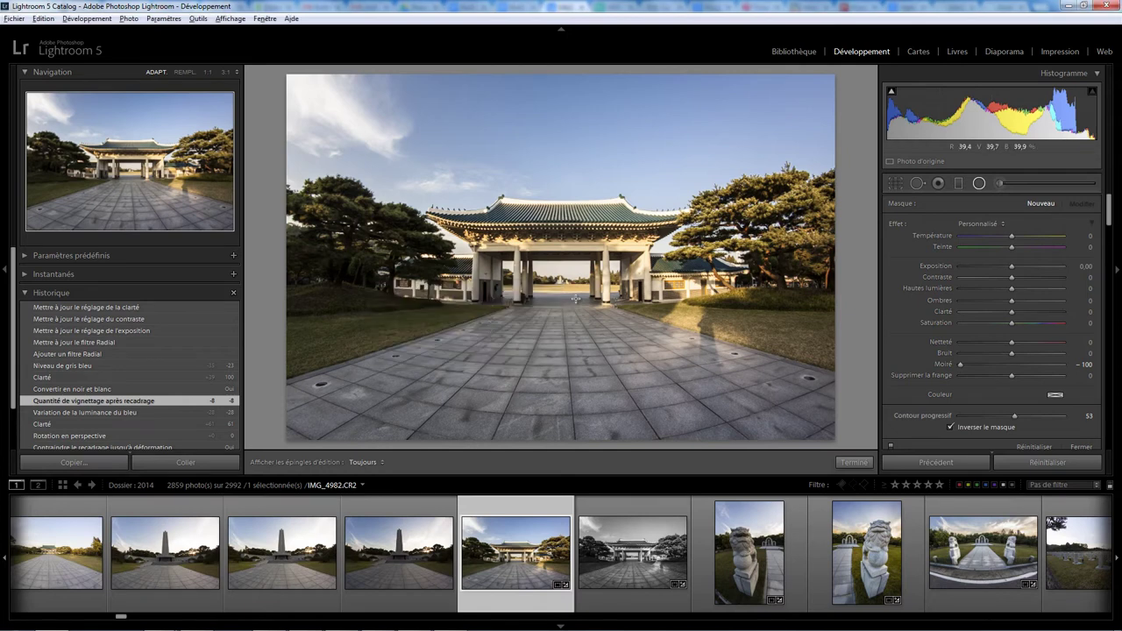
pyautogui.click(26, 274)
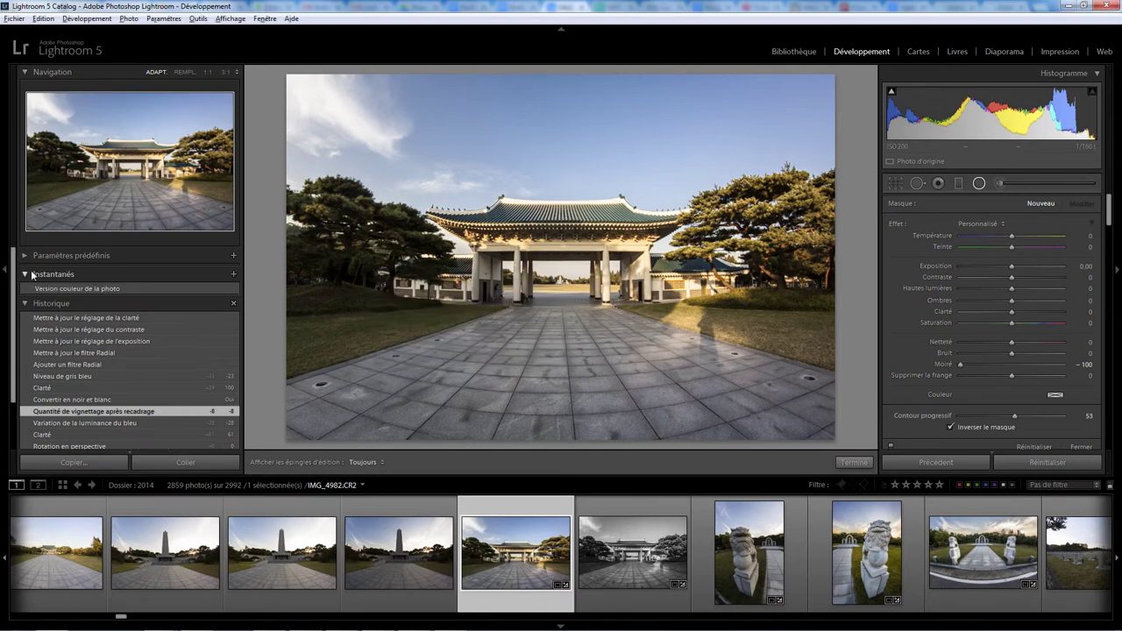
# Return to the black-and-white state, delete the radial filter, and set Highlights −30, Contrast +30.
pyautogui.click(92, 318)
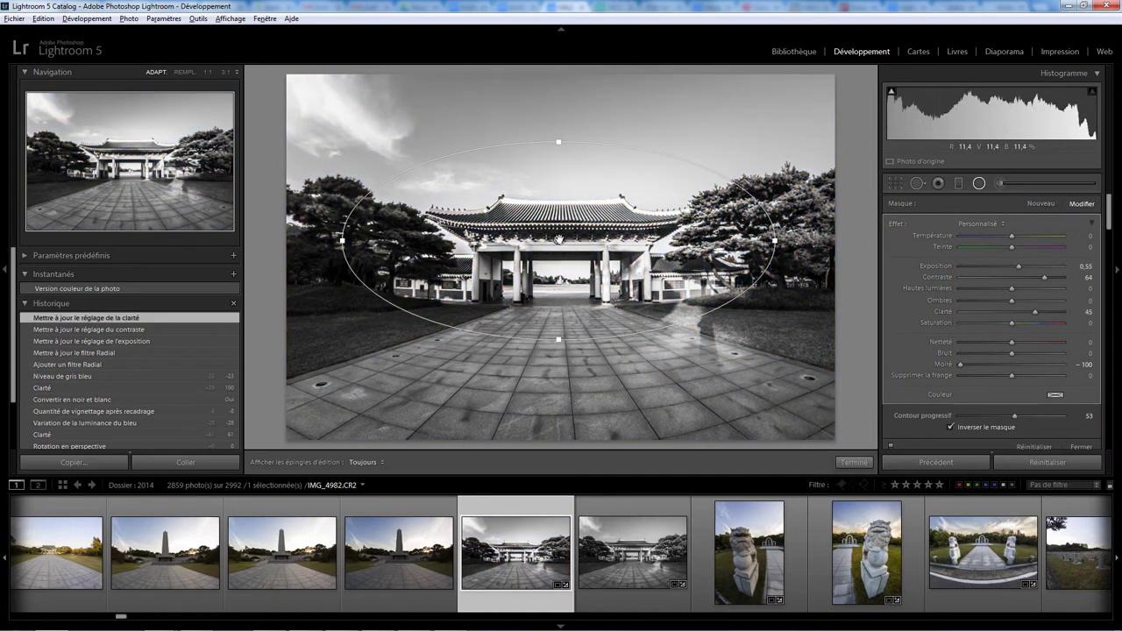
pyautogui.press('Delete')
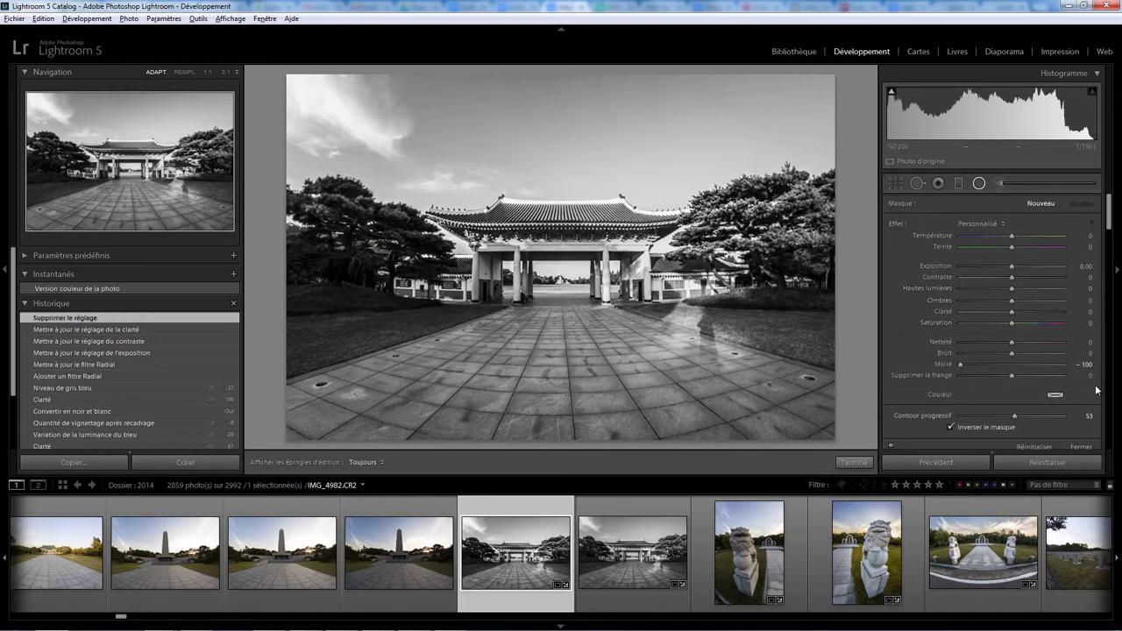
pyautogui.click(1082, 448)
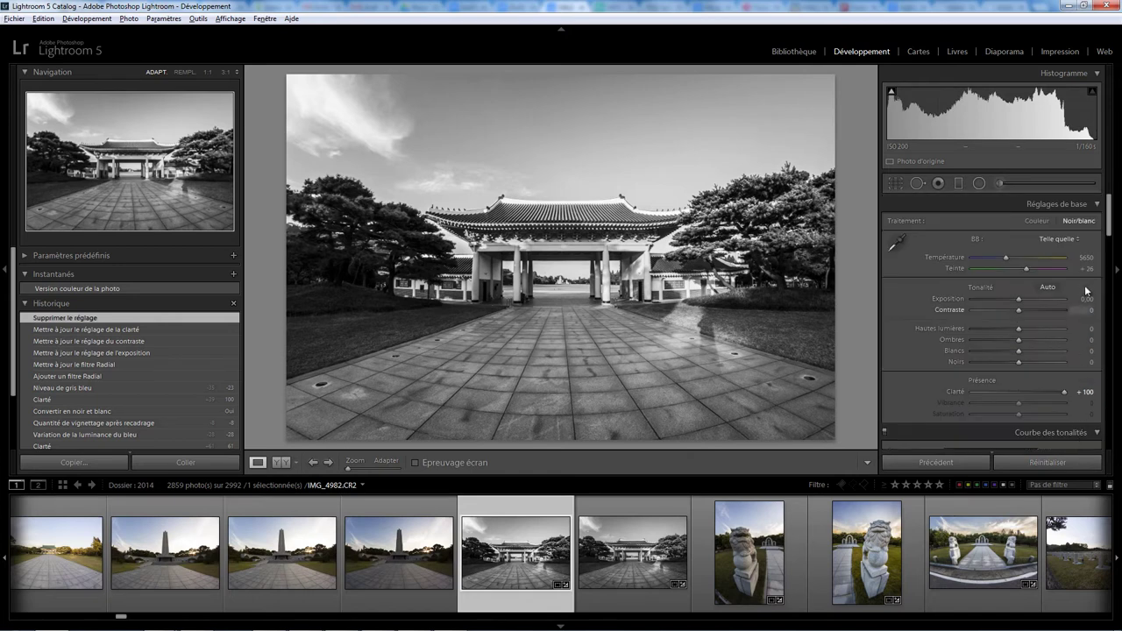
pyautogui.moveTo(1020, 329); pyautogui.dragTo(1005, 329)
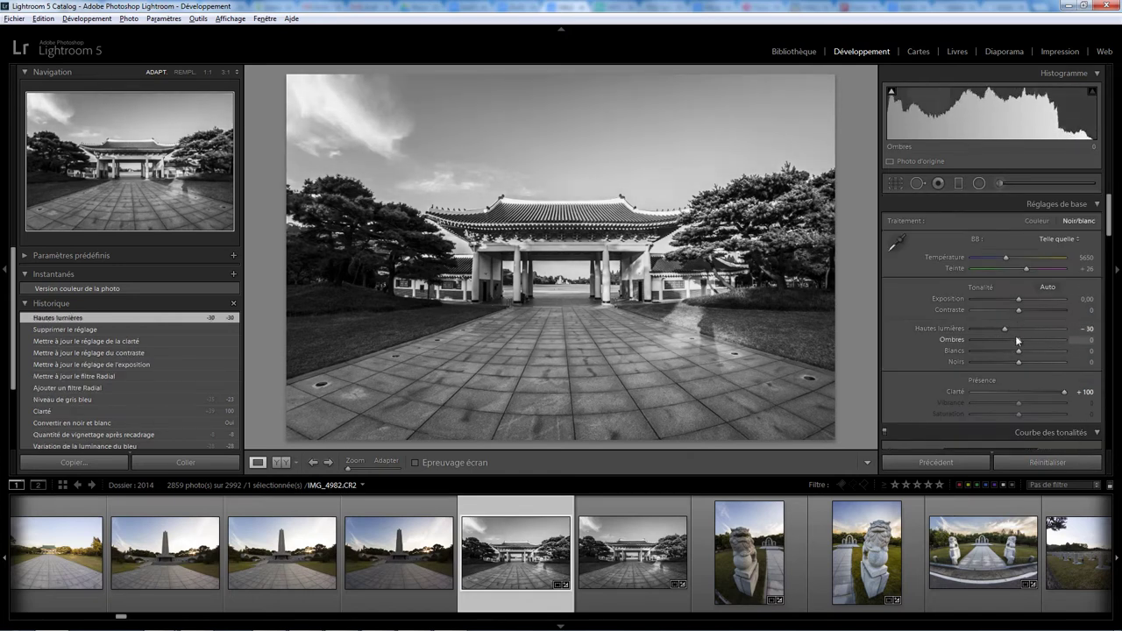
pyautogui.moveTo(1019, 310); pyautogui.dragTo(1033, 310)
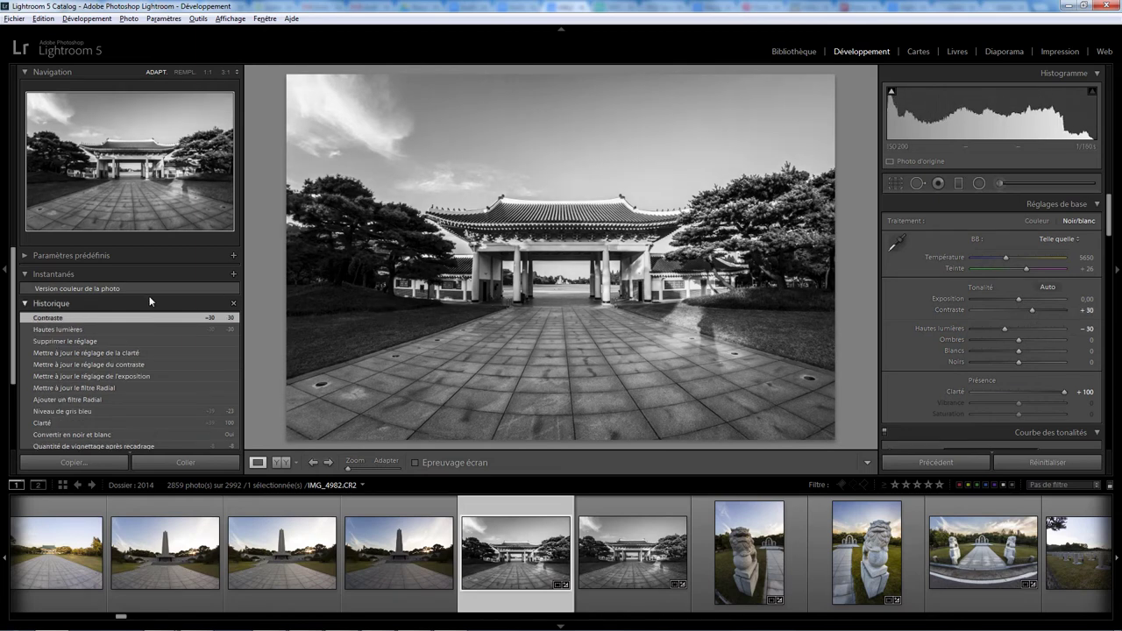
# Save the black-and-white state as snapshot 'Une version N&B', then open the obelisk photo IMG_4984.CR2.
pyautogui.rightClick(99, 321)
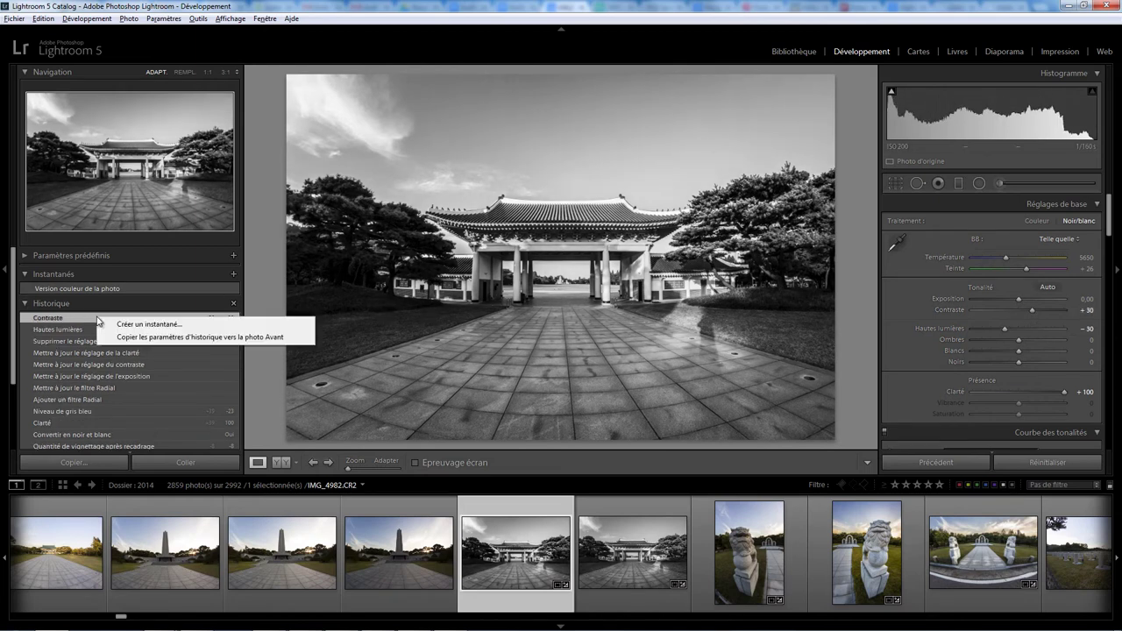
pyautogui.click(149, 325)
pyautogui.write('Une version N&B')
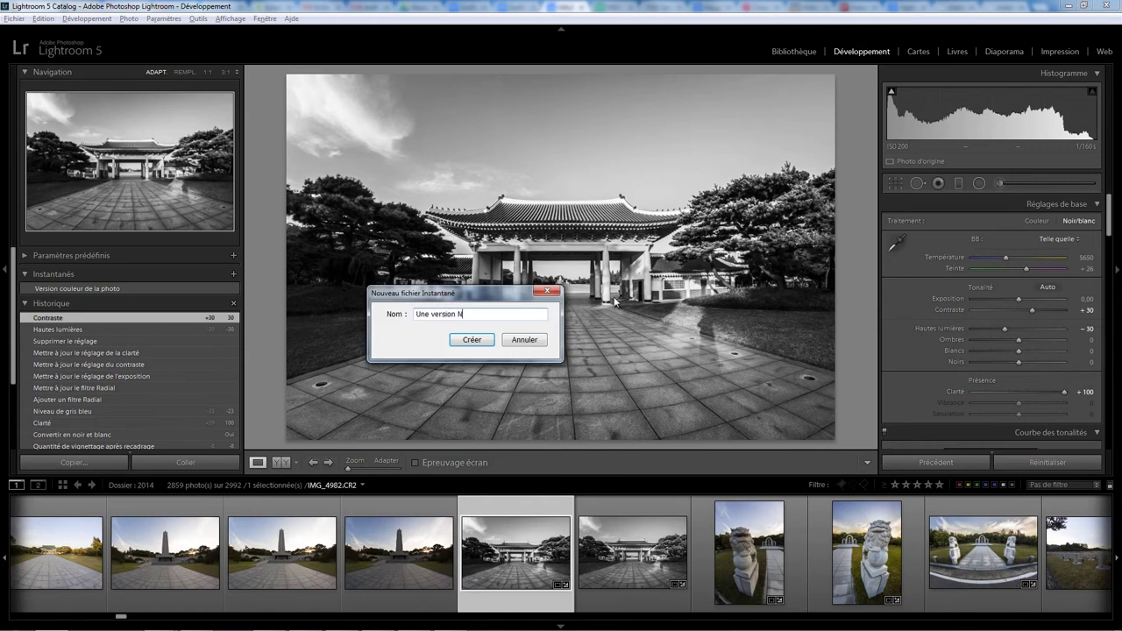
pyautogui.click(478, 340)
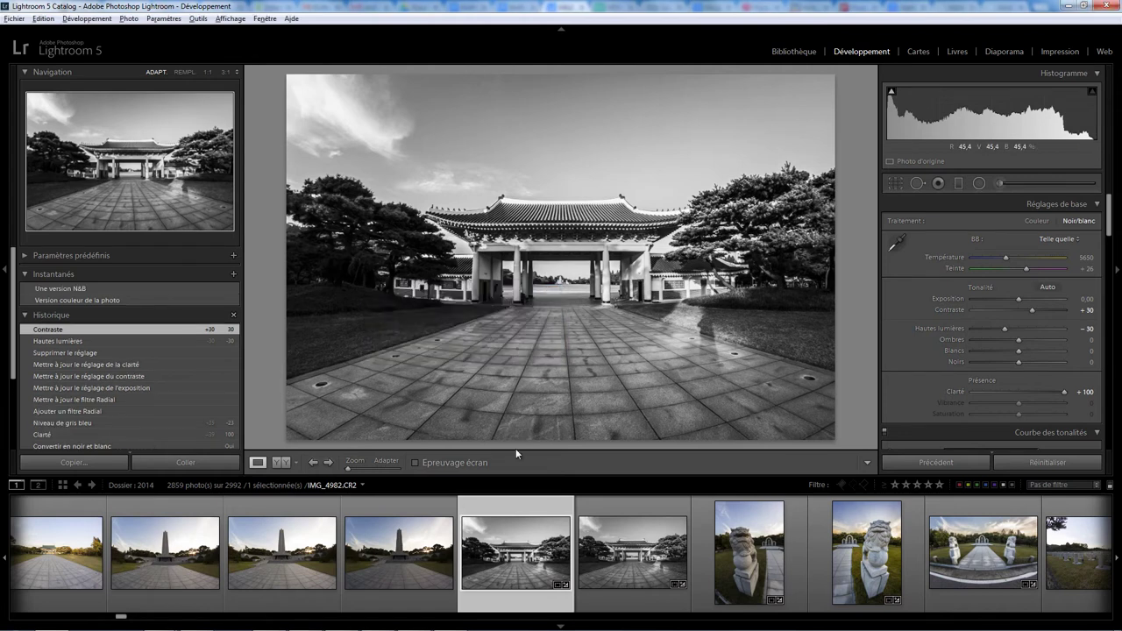
pyautogui.click(298, 608)
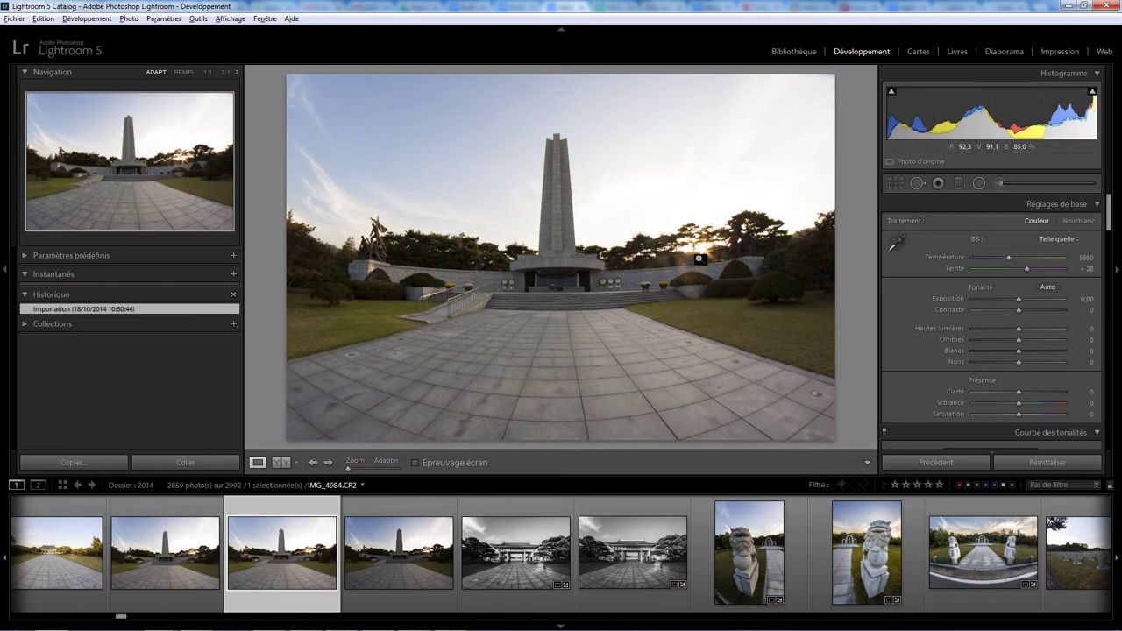
# Reopen gate photo IMG_4982.CR2 and compare its snapshots, finishing on 'Une version N&B'.
pyautogui.click(524, 596)
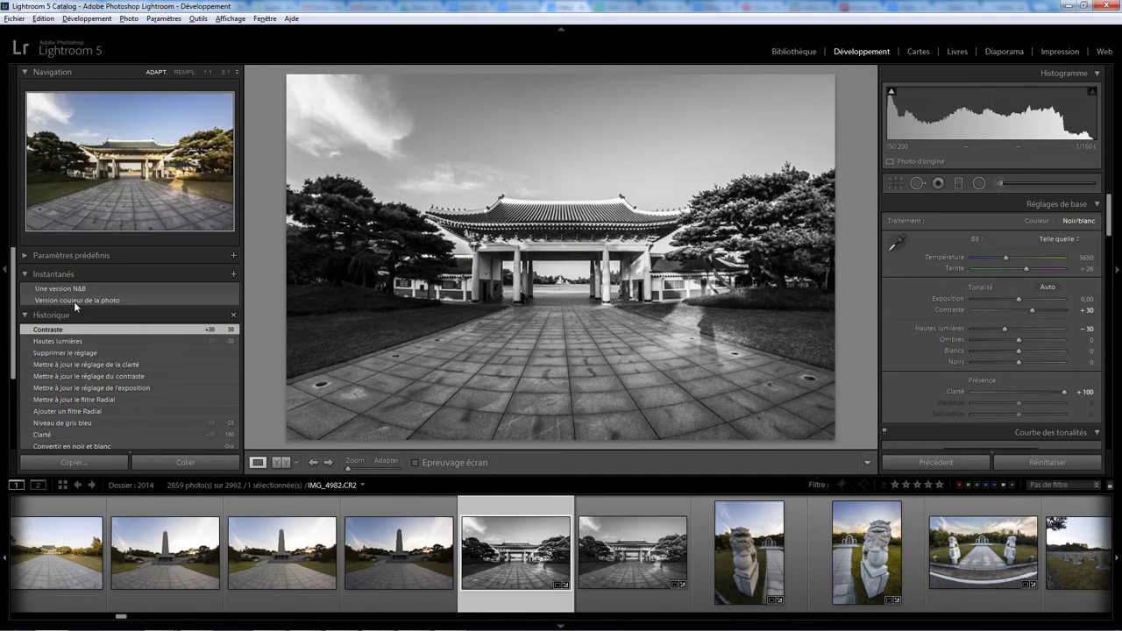
pyautogui.click(74, 302)
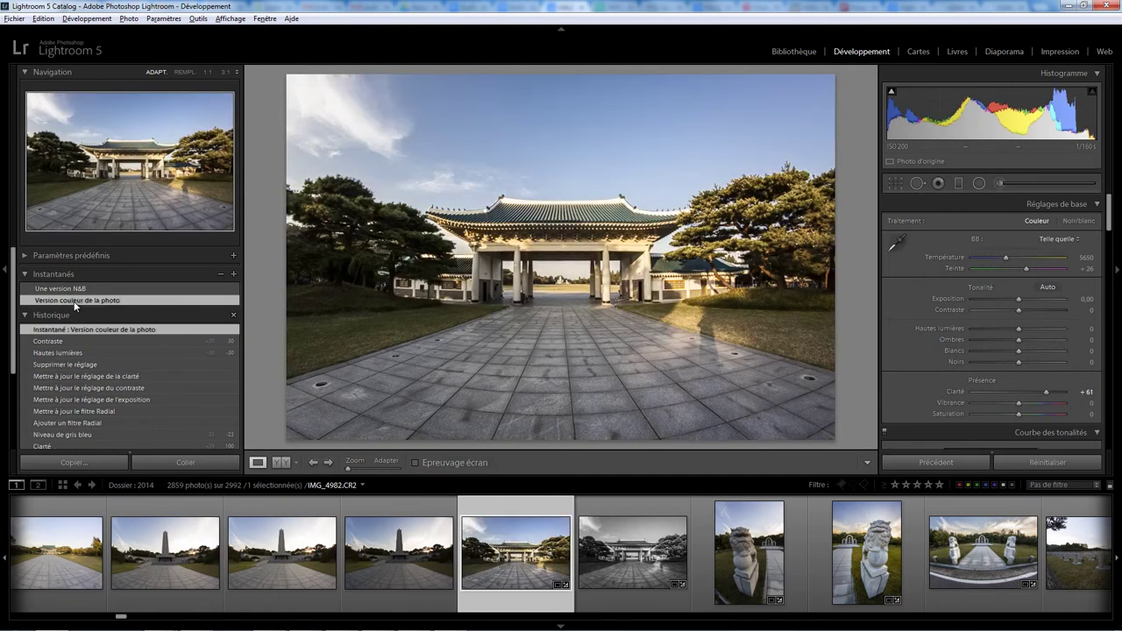
pyautogui.click(73, 291)
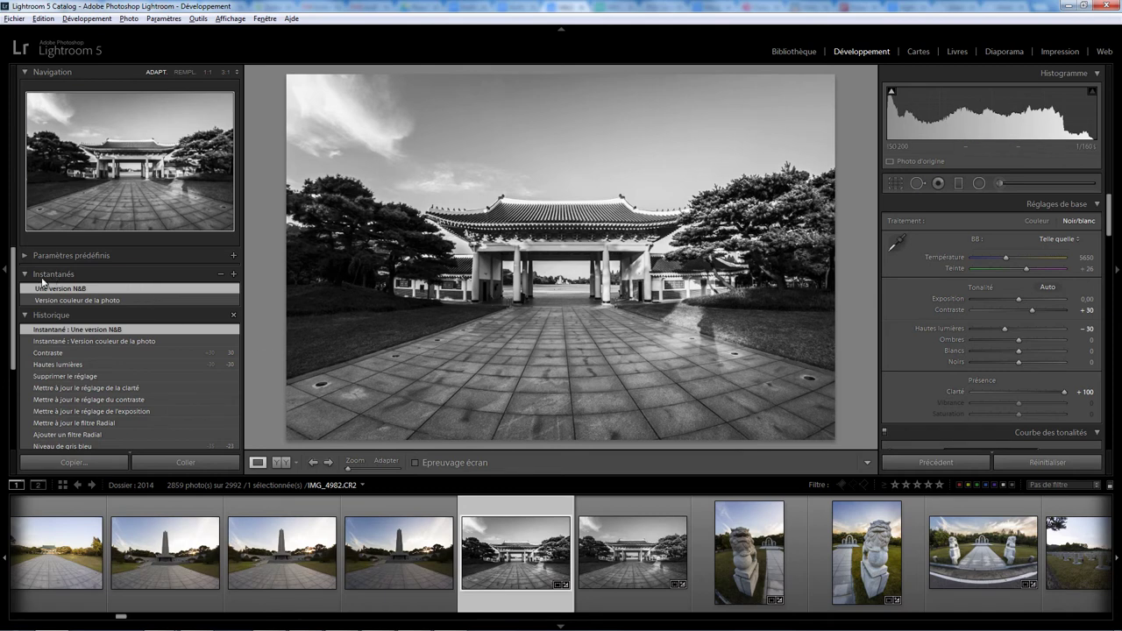
pyautogui.scroll(-5, 18, 333)
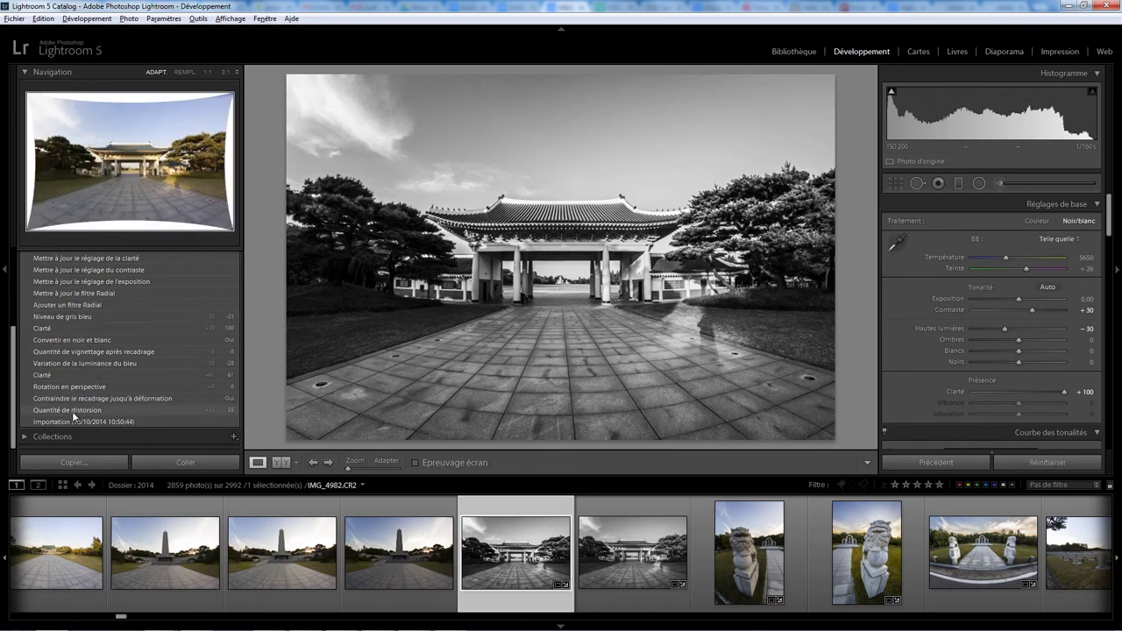
# Jump back to the 'Quantité de distorsion' history step showing the early Distortion +55 colour state.
pyautogui.click(72, 412)
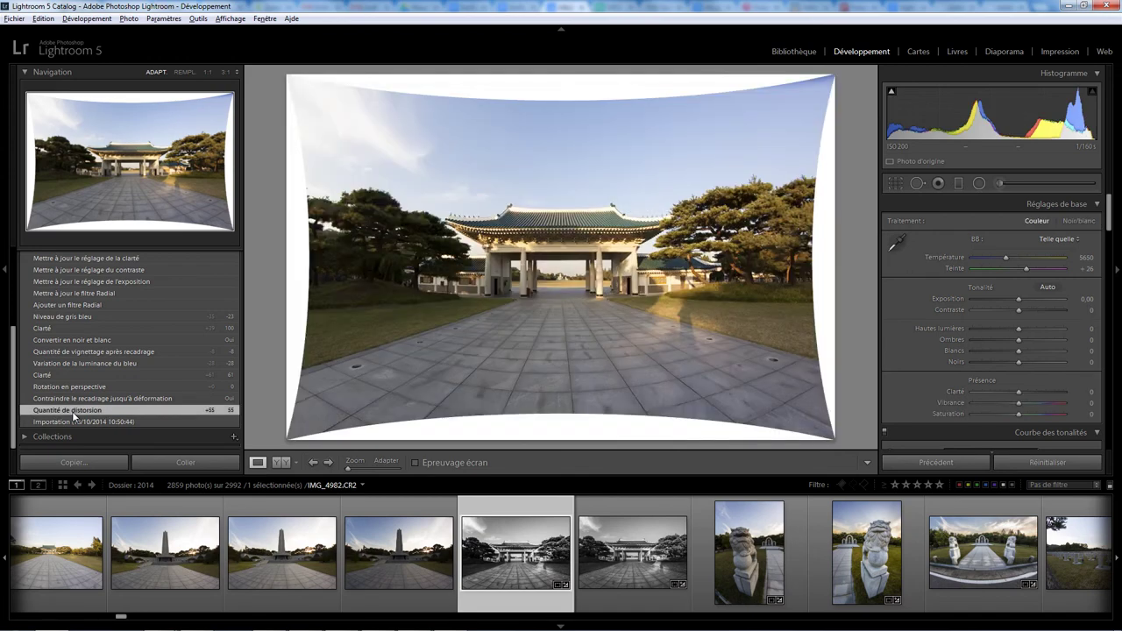